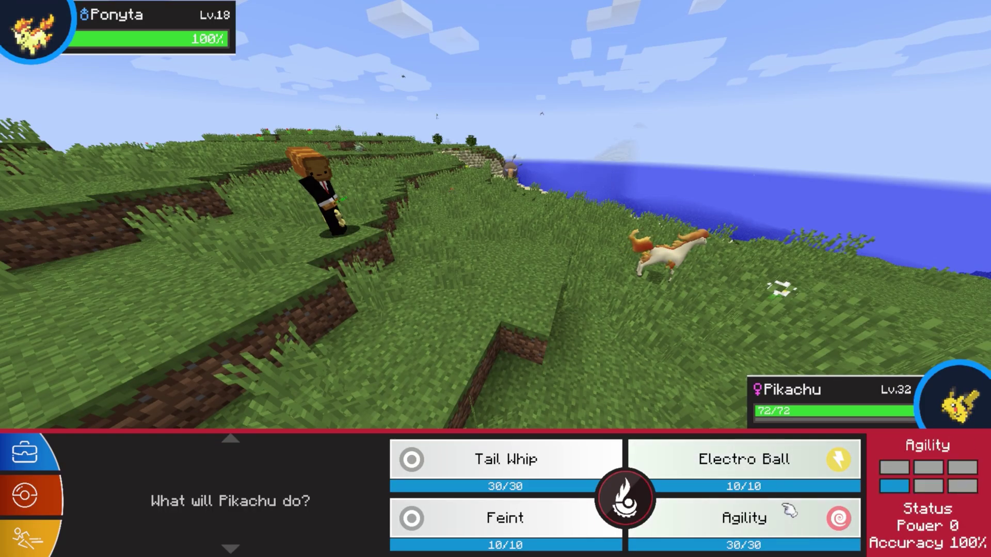
Choose an attack move in the Pixelmon battle shown in the gameplay preview.
{"action": "left_click", "coordinate": [759, 454]}
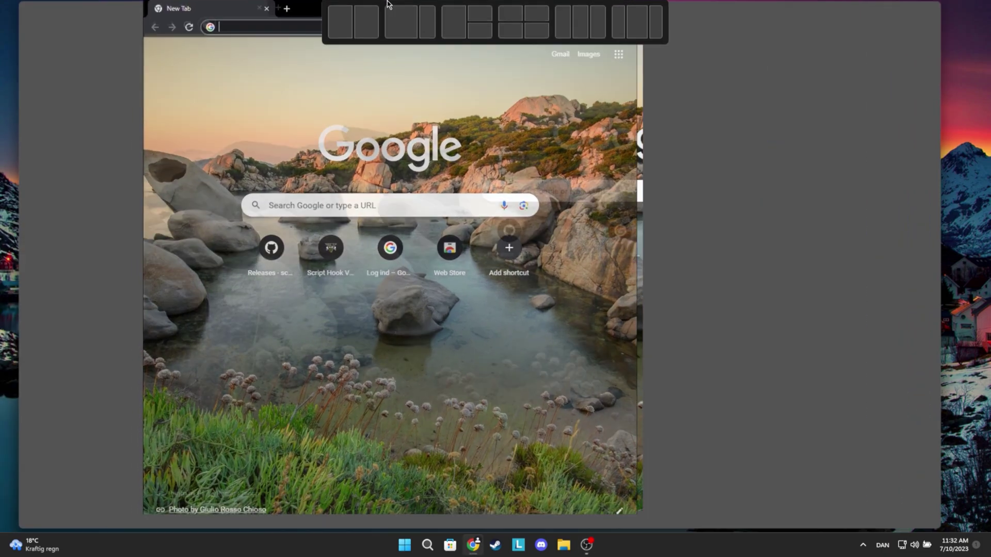
Search Google for 'pixelmon minecraft' and dismiss the page translation offer.
{"action": "type", "text": "pixel"}
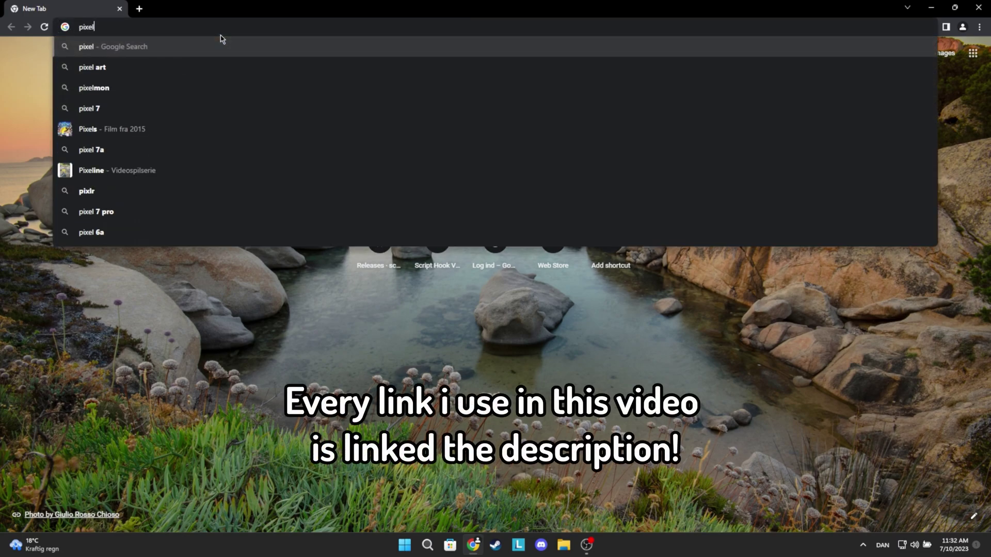
{"action": "type", "text": "mon minecraft"}
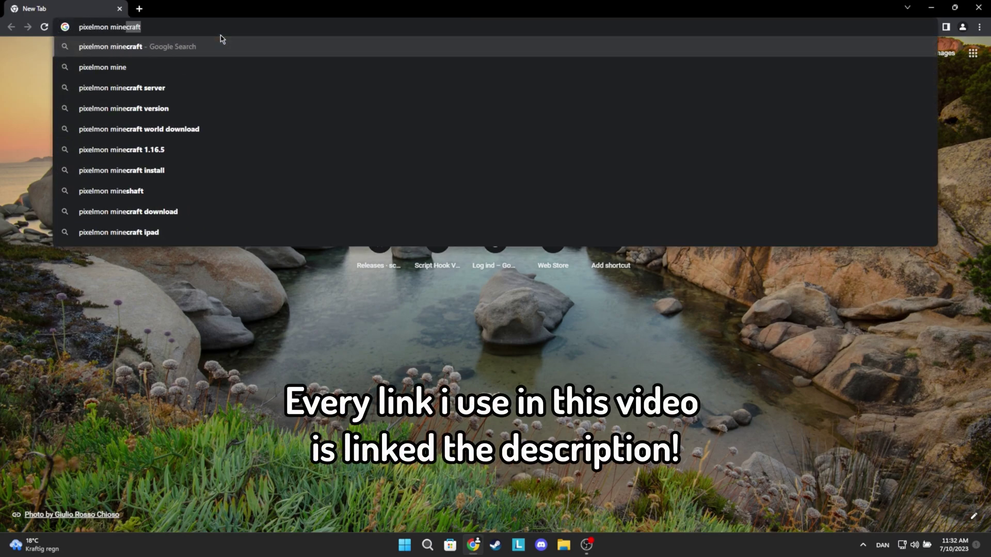
{"action": "key", "text": "Return"}
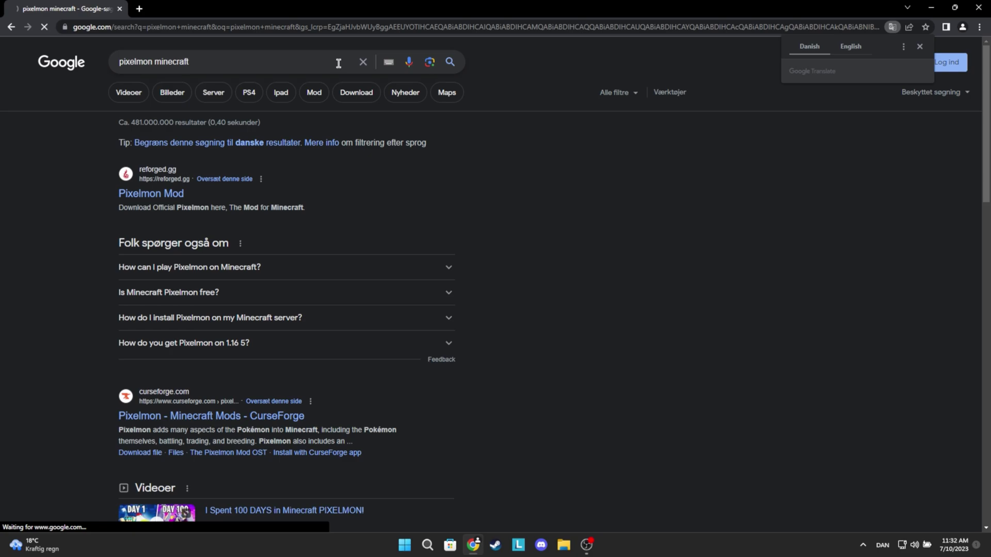
{"action": "left_click", "coordinate": [920, 46]}
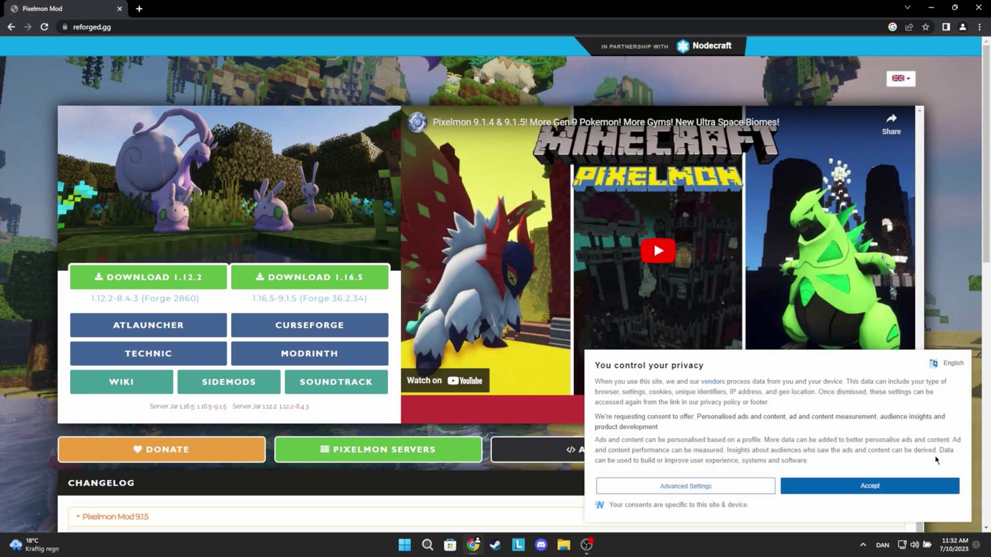
Accept the reforged.gg privacy consent and download Pixelmon 1.12.2, skipping the adfoc ad.
{"action": "left_click", "coordinate": [891, 486]}
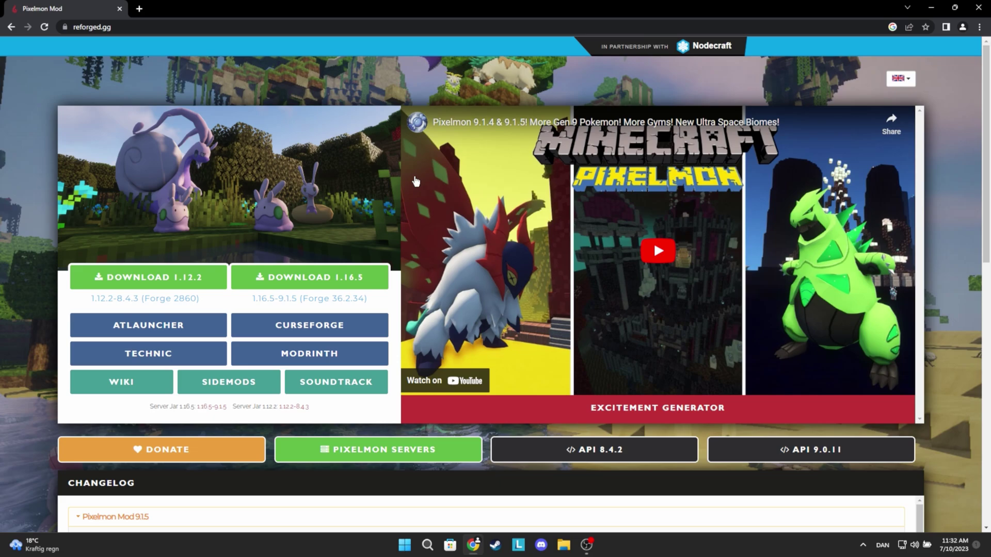
{"action": "left_click", "coordinate": [158, 284]}
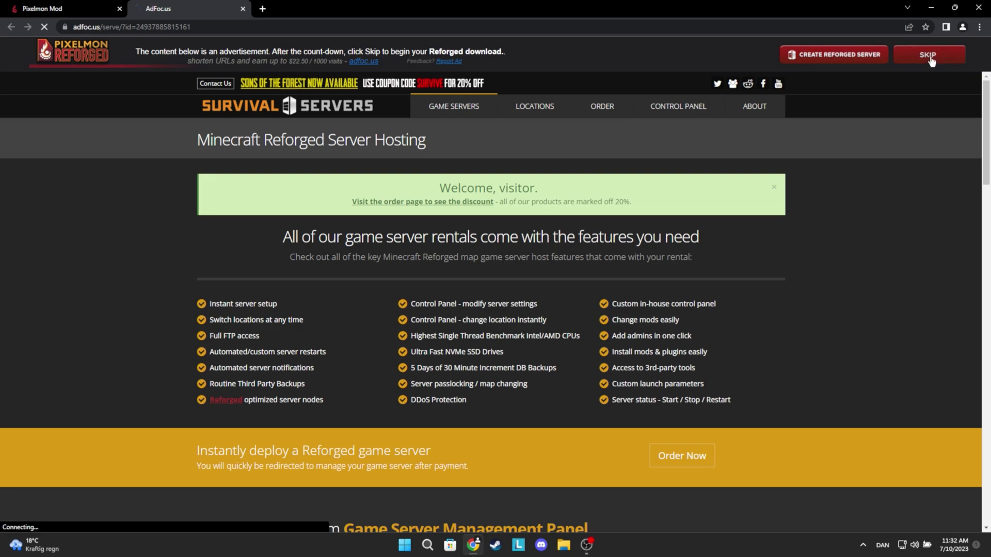
{"action": "left_click", "coordinate": [931, 61]}
Move the downloaded Pixelmon-1.12.2-8.4.3-universal jar from the Downloads folder onto the desktop.
{"action": "left_click", "coordinate": [954, 8]}
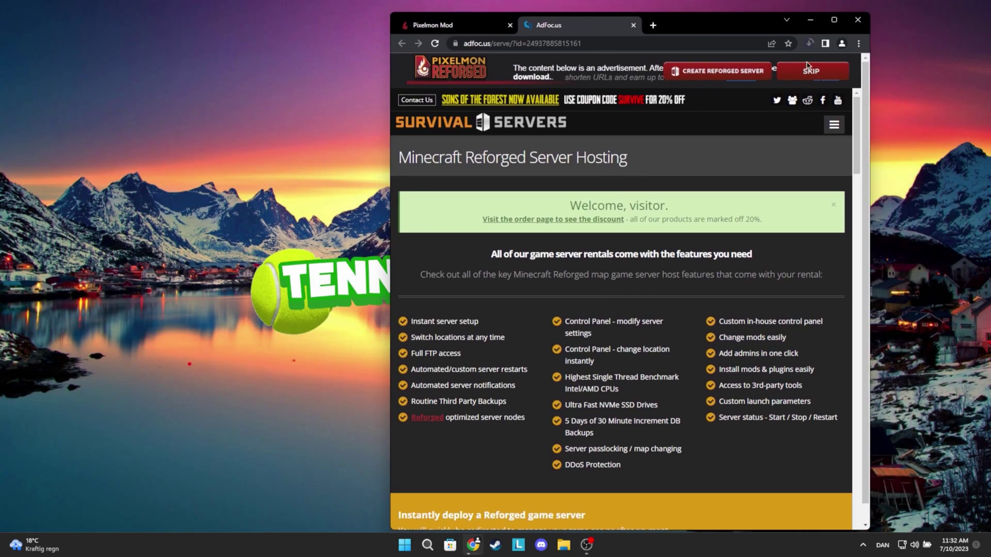
{"action": "left_click", "coordinate": [810, 43]}
{"action": "left_click", "coordinate": [840, 75]}
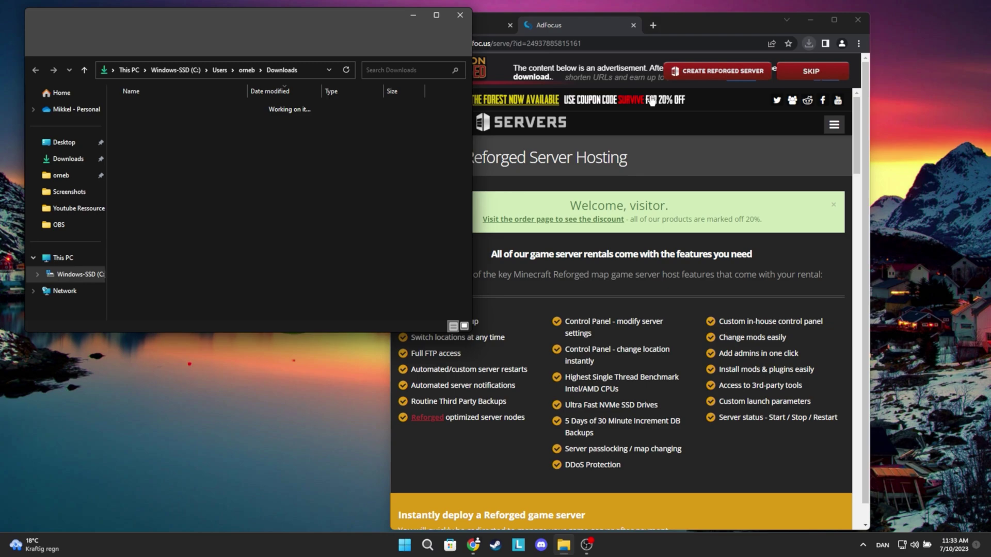
{"action": "double_click", "coordinate": [754, 14]}
{"action": "mouse_move", "coordinate": [686, 206]}
{"action": "left_mouse_down"}
{"action": "mouse_move", "coordinate": [639, 214]}
{"action": "mouse_move", "coordinate": [217, 180]}
{"action": "left_mouse_up"}
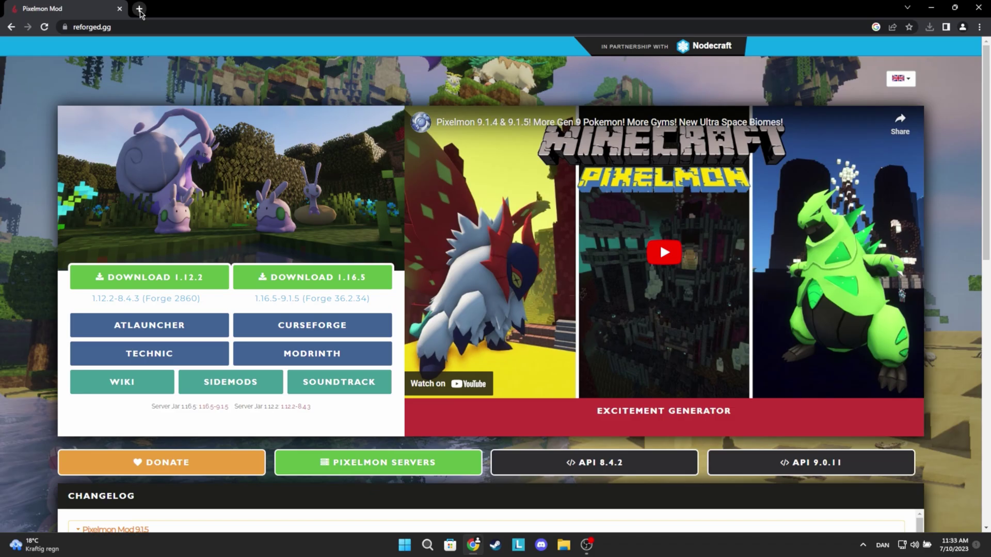
In a new tab, search 'forge 1.12.2' and download the latest installer from minecraftforge.net.
{"action": "key", "text": "ctrl+t"}
{"action": "type", "text": "forge"}
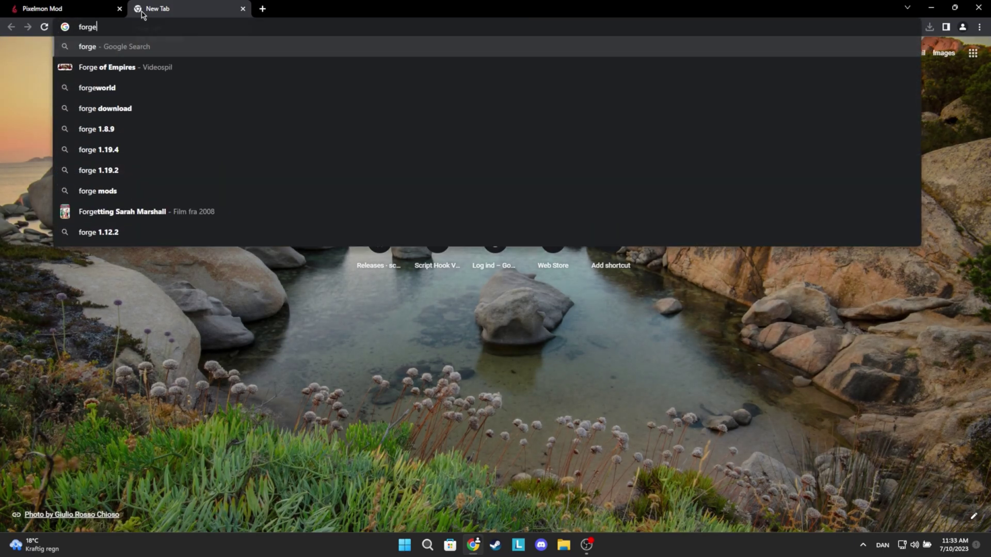
{"action": "type", "text": " 1.12.2"}
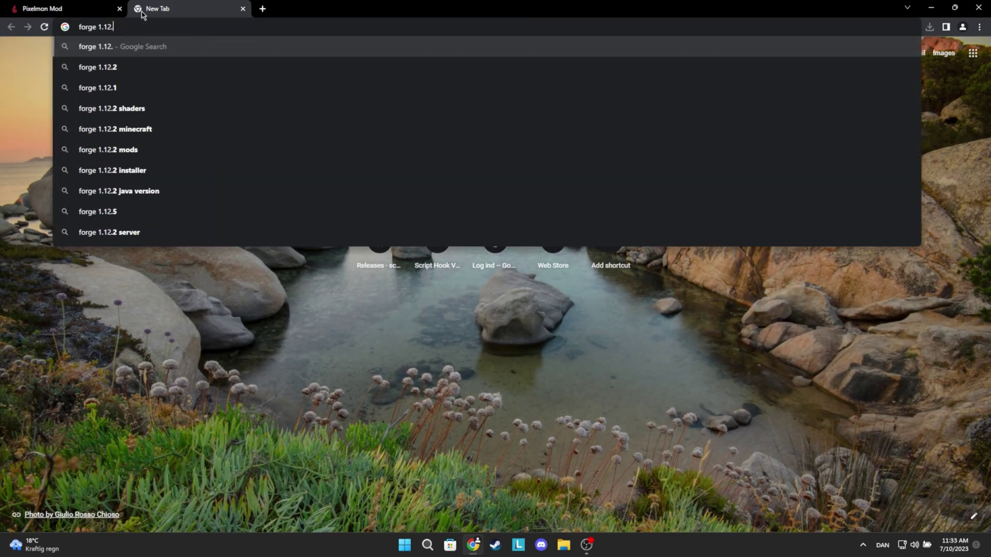
{"action": "key", "text": "Return"}
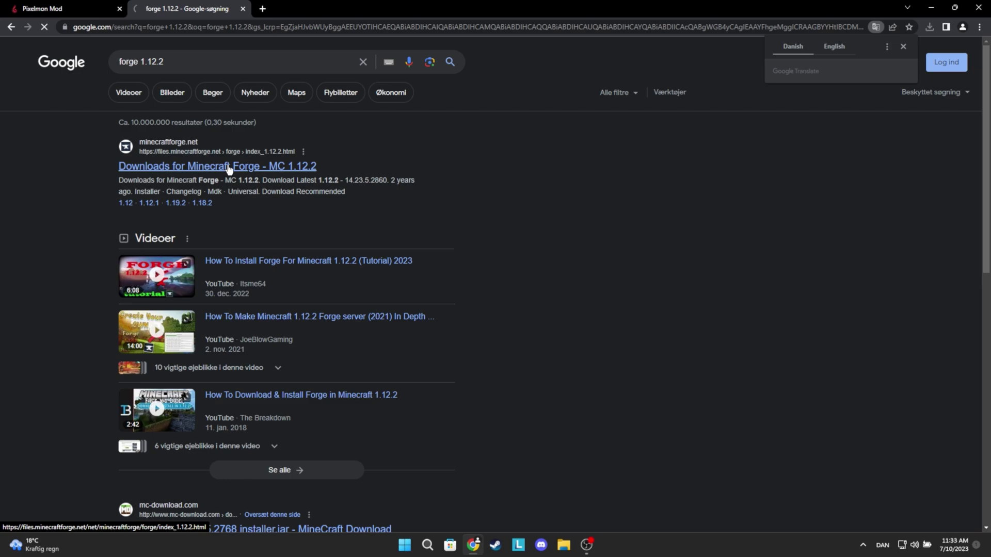
{"action": "left_click", "coordinate": [229, 167]}
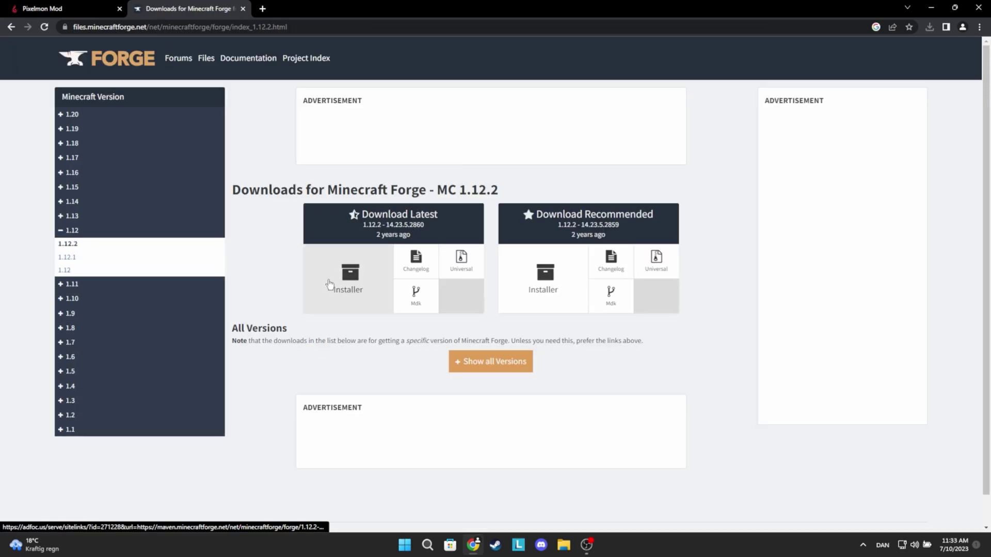
{"action": "left_click", "coordinate": [329, 284]}
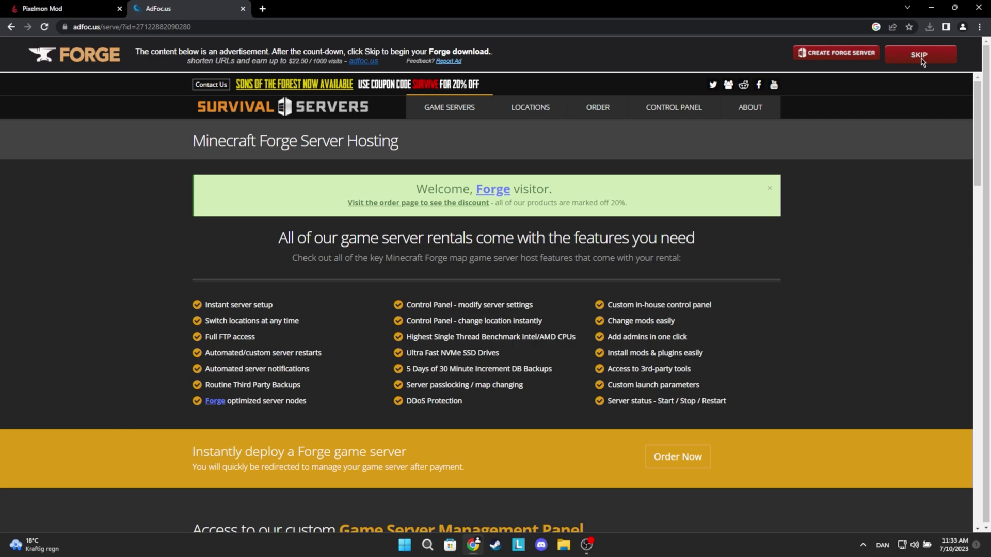
{"action": "left_click", "coordinate": [923, 58]}
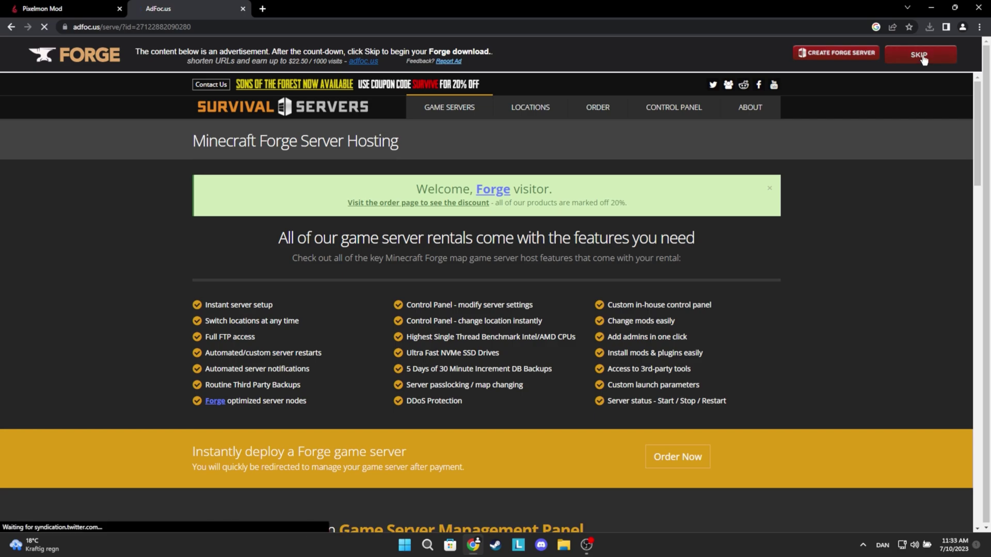
Run the Forge 1.12.2-14.23.5.2860 installer with Install client, confirm completion, and close Chrome.
{"action": "left_click", "coordinate": [930, 28]}
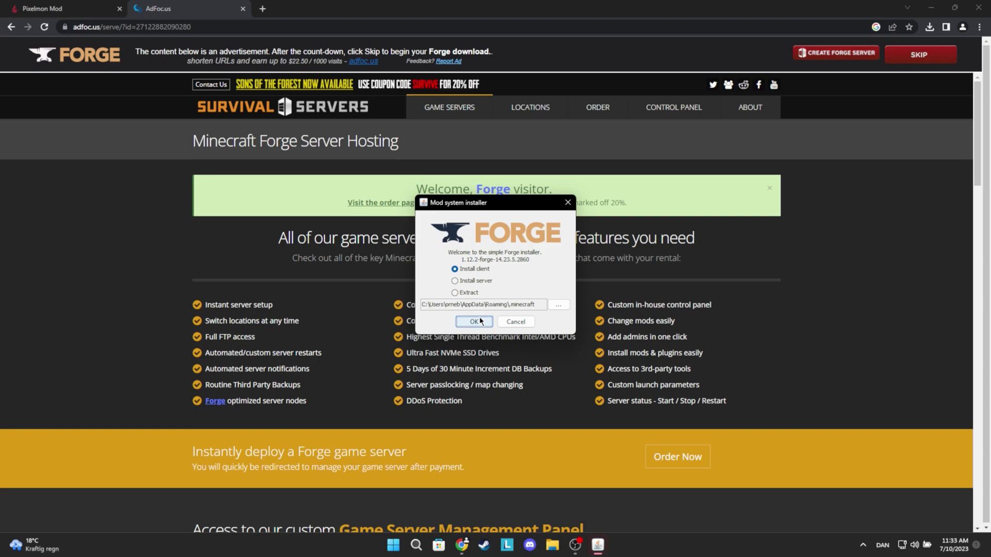
{"action": "left_click", "coordinate": [474, 321]}
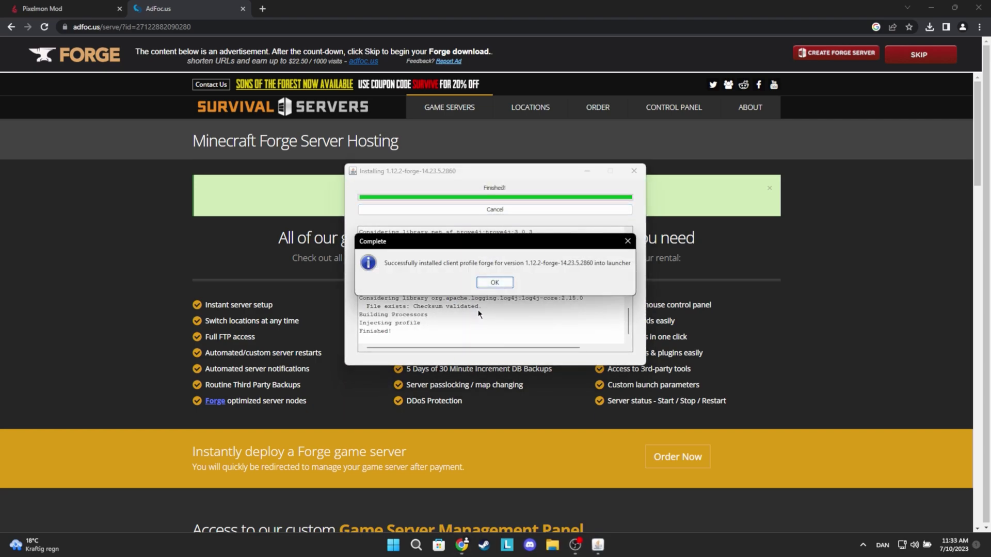
{"action": "left_click", "coordinate": [492, 282]}
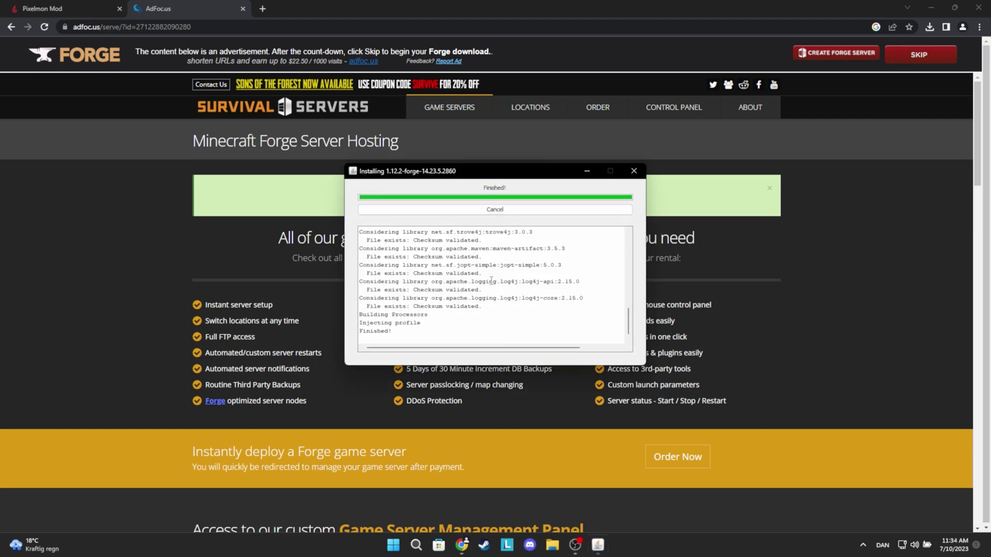
{"action": "left_click", "coordinate": [978, 7]}
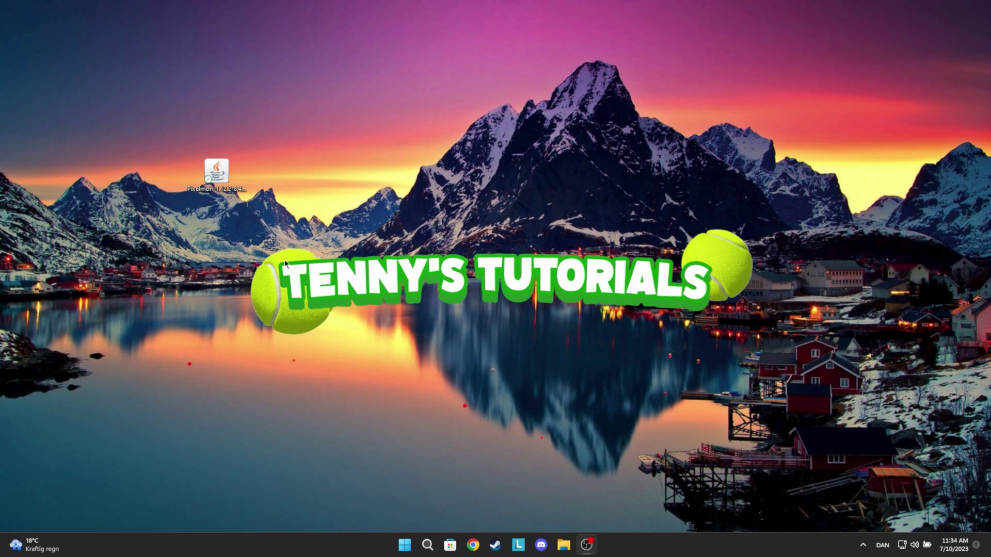
Open the %appdata% Roaming folder through the Run prompt.
{"action": "key", "text": "super+r"}
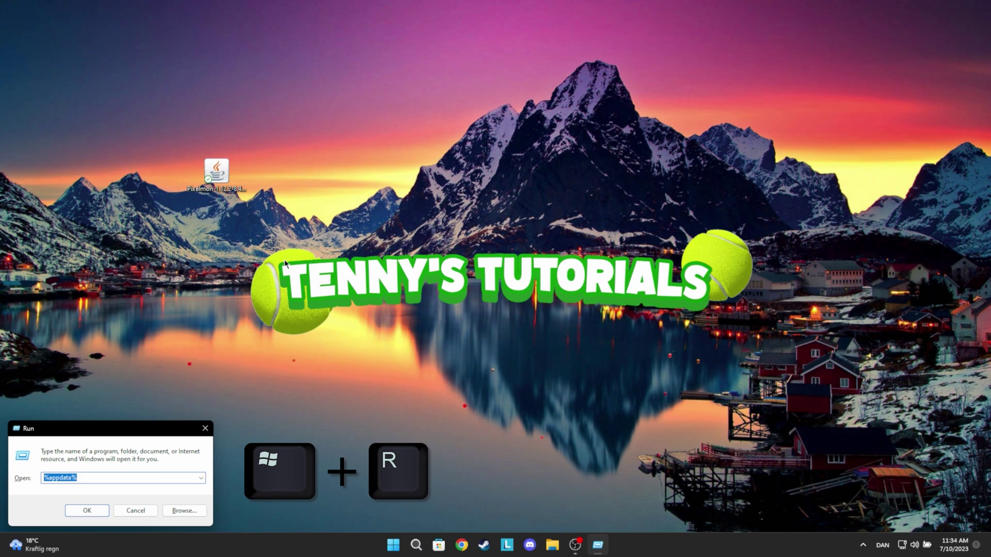
{"action": "left_click_drag", "start_coordinate": [101, 432], "coordinate": [196, 370]}
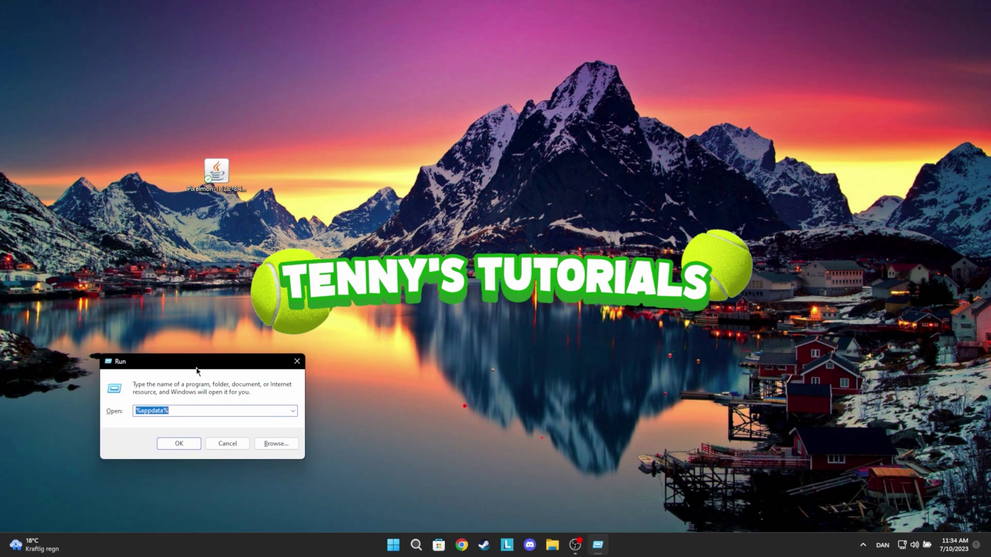
{"action": "left_click", "coordinate": [174, 410]}
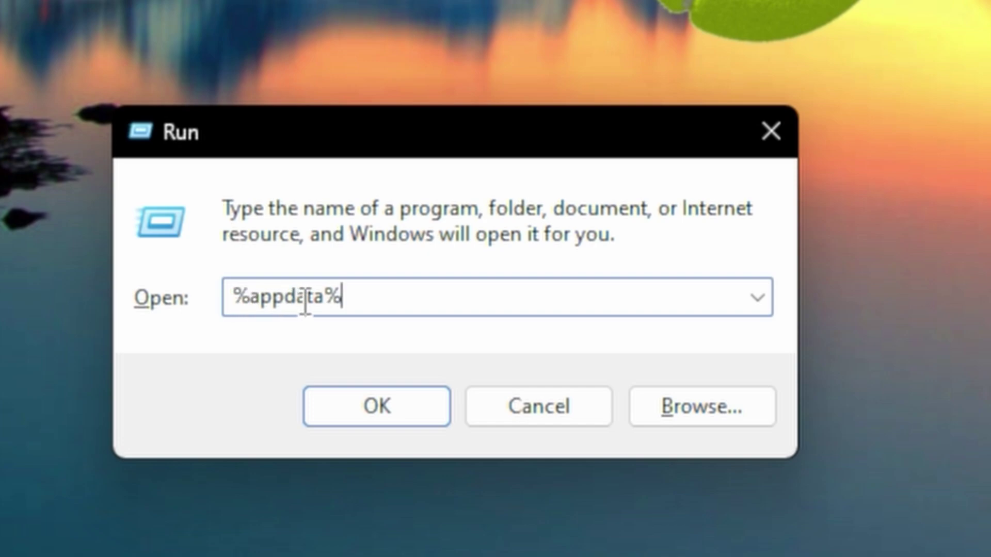
{"action": "key", "text": "Return"}
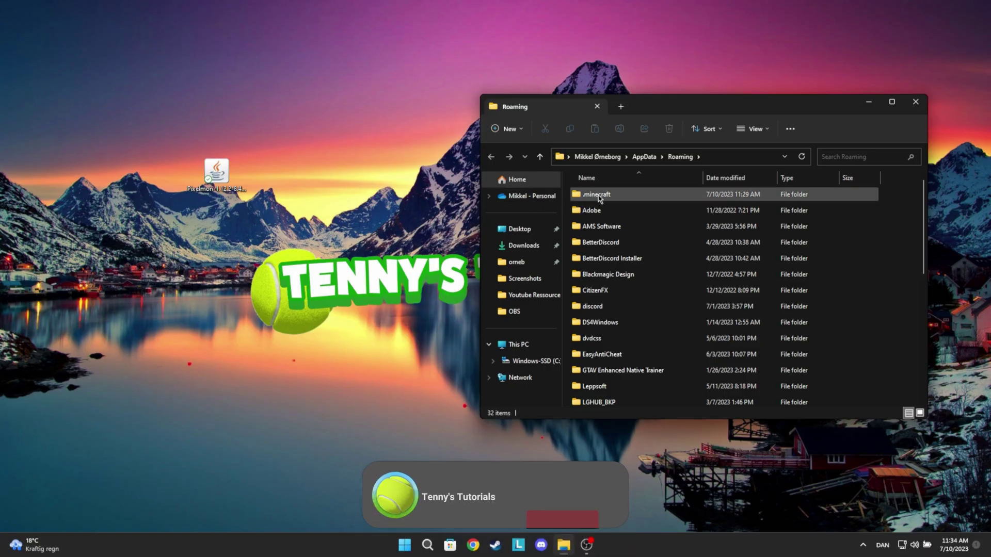
Drop the Pixelmon jar into the .minecraft mods folder and close Explorer.
{"action": "double_click", "coordinate": [598, 197]}
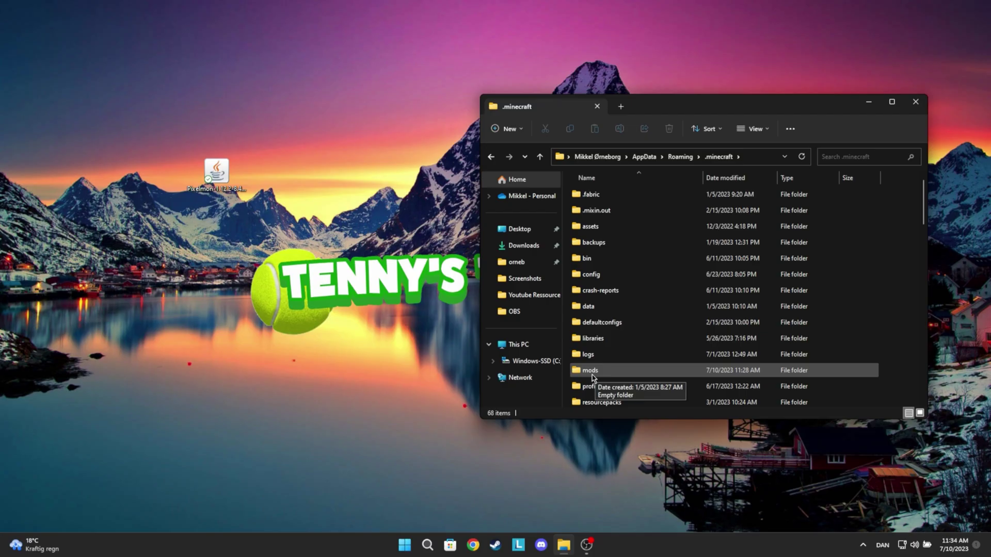
{"action": "double_click", "coordinate": [593, 374]}
{"action": "mouse_move", "coordinate": [217, 173]}
{"action": "left_mouse_down"}
{"action": "mouse_move", "coordinate": [250, 206]}
{"action": "mouse_move", "coordinate": [256, 181]}
{"action": "mouse_move", "coordinate": [251, 186]}
{"action": "mouse_move", "coordinate": [341, 239]}
{"action": "mouse_move", "coordinate": [711, 285]}
{"action": "left_mouse_up"}
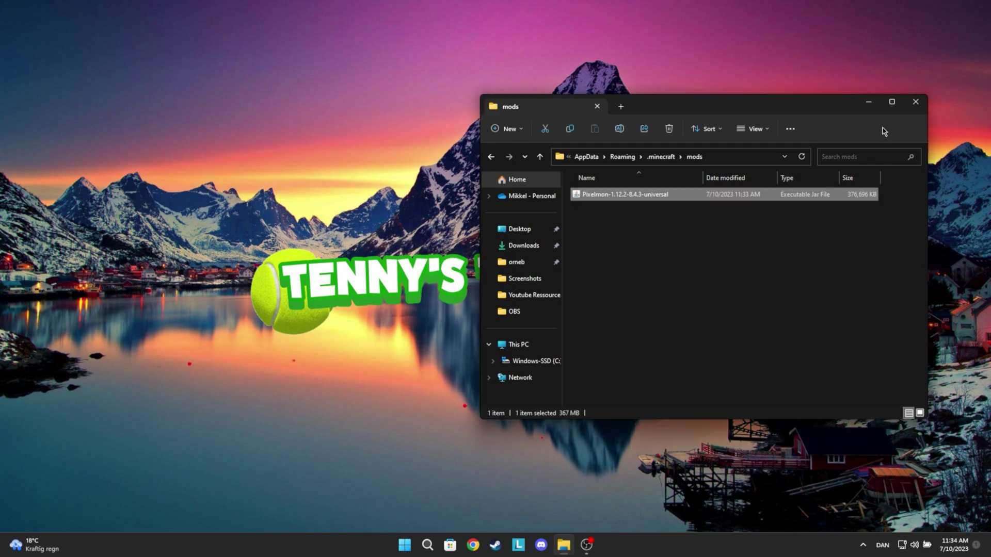
{"action": "left_click", "coordinate": [912, 109]}
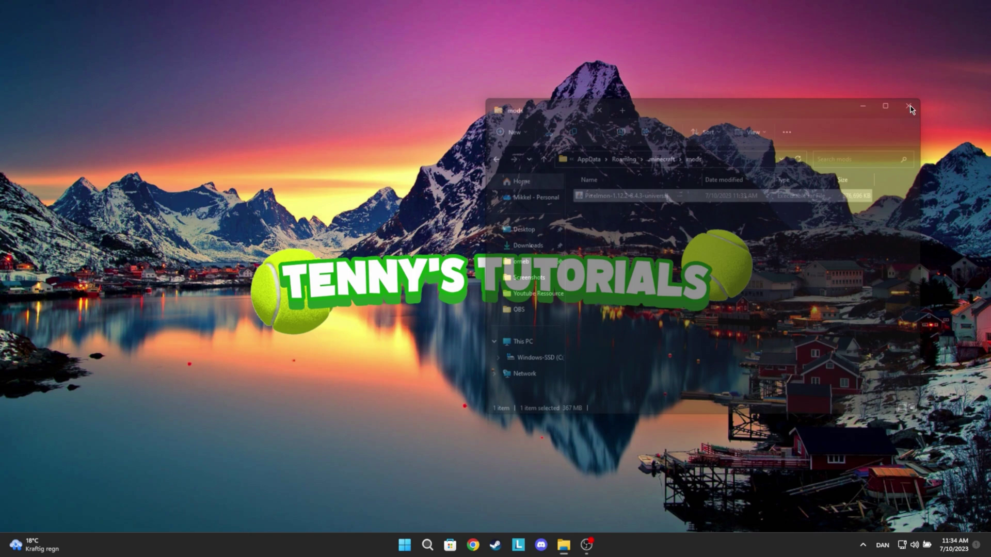
Launch Minecraft Launcher from Windows search using 'mi'.
{"action": "key", "text": "super"}
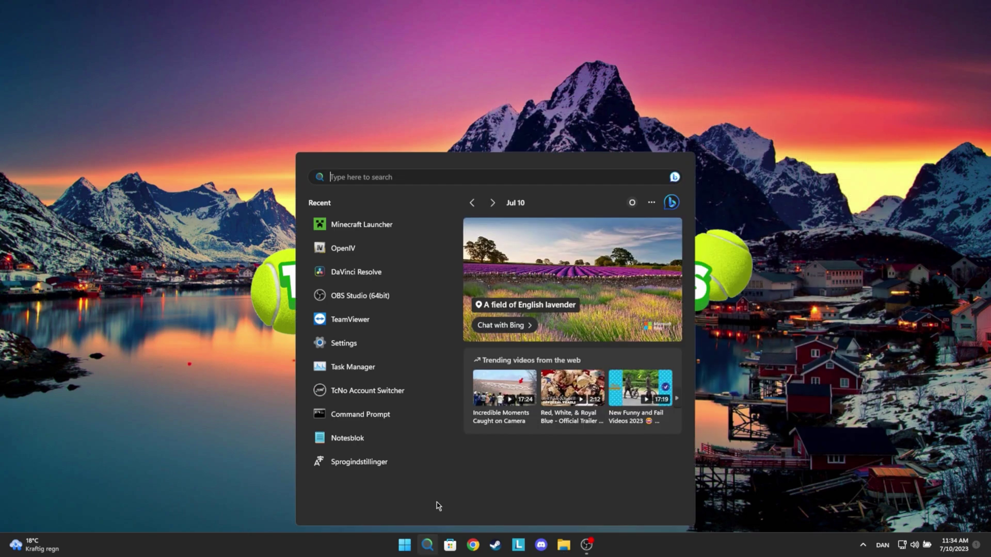
{"action": "type", "text": "mi"}
{"action": "left_click", "coordinate": [589, 283]}
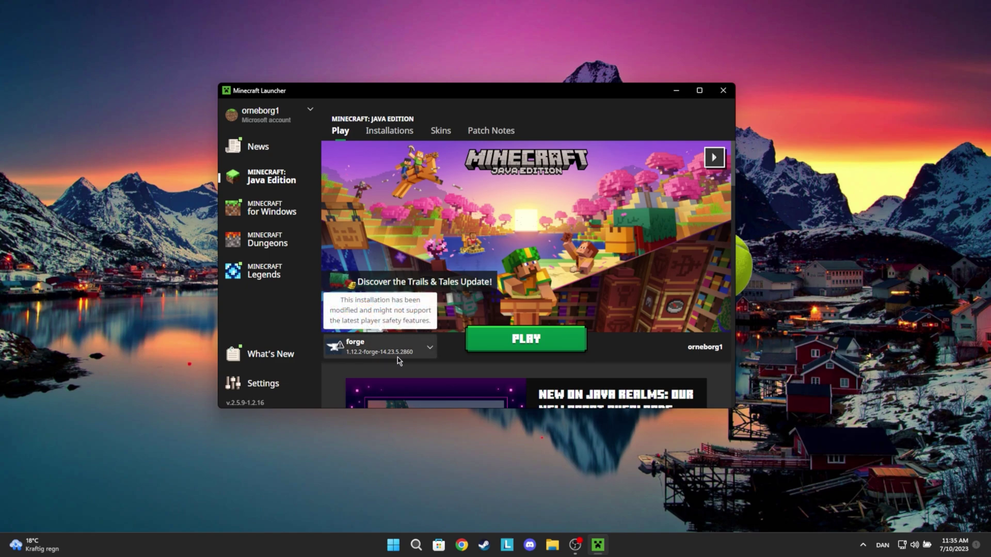
Check the Installations list and version filter for the forge 1.12.2 profile, then cancel.
{"action": "left_click", "coordinate": [393, 137]}
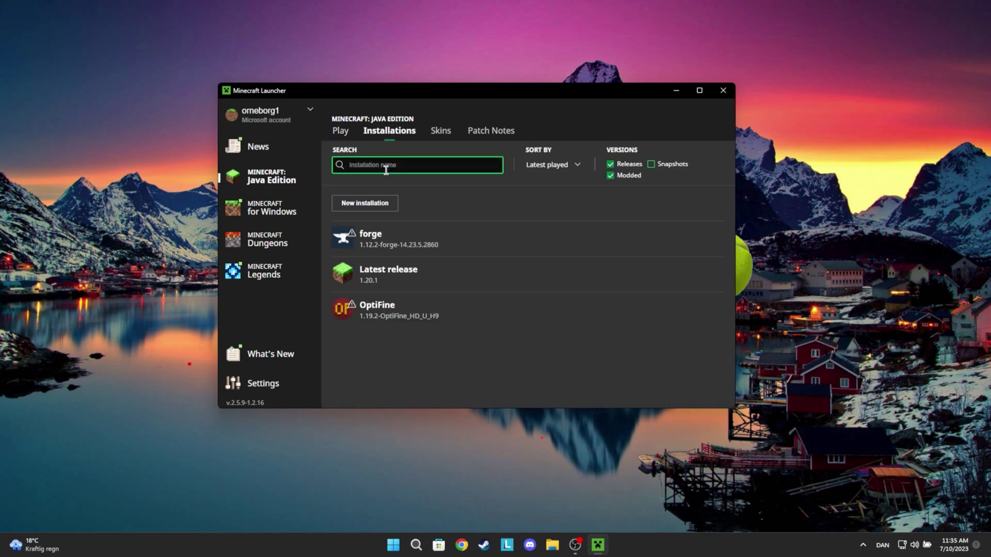
{"action": "left_click", "coordinate": [384, 203]}
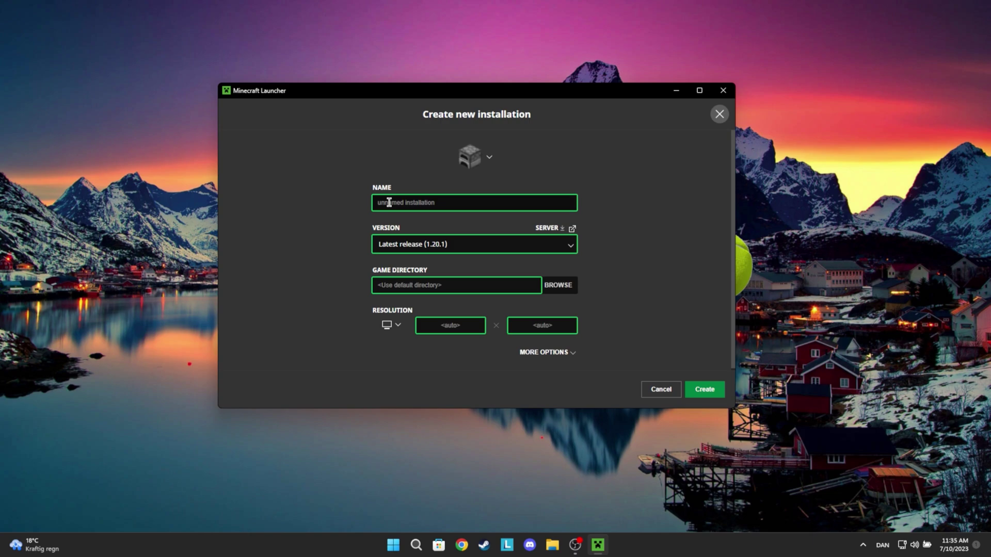
{"action": "left_click", "coordinate": [419, 240]}
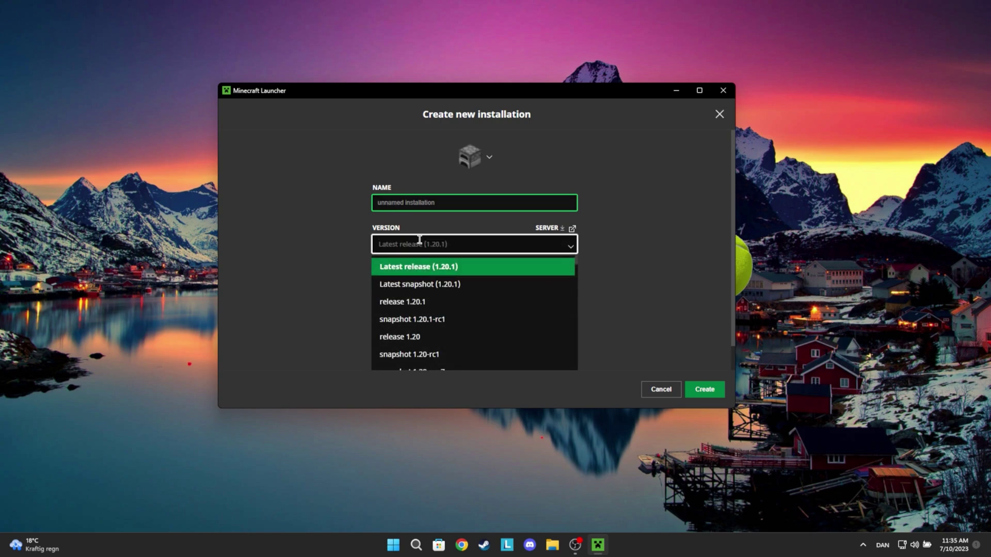
{"action": "type", "text": "forge"}
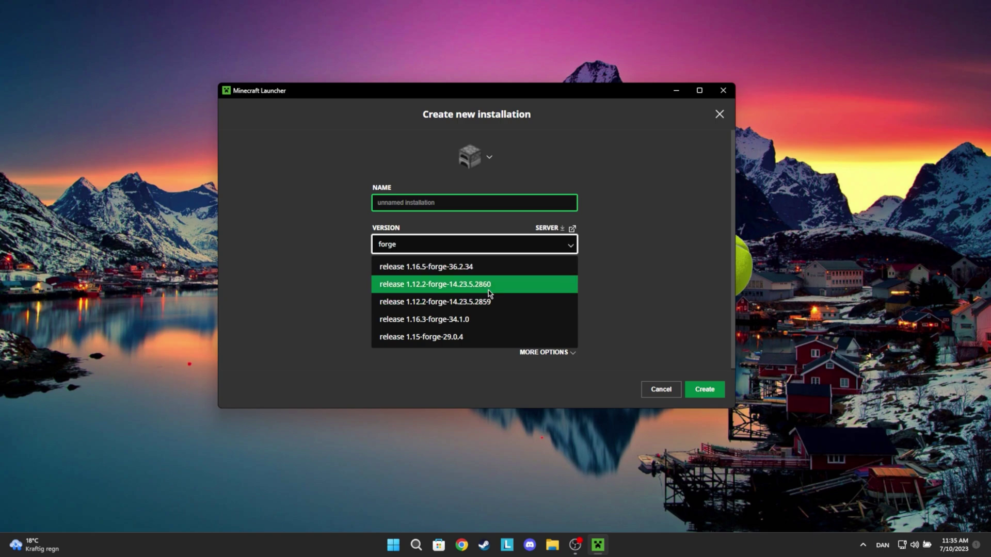
{"action": "left_click", "coordinate": [662, 390]}
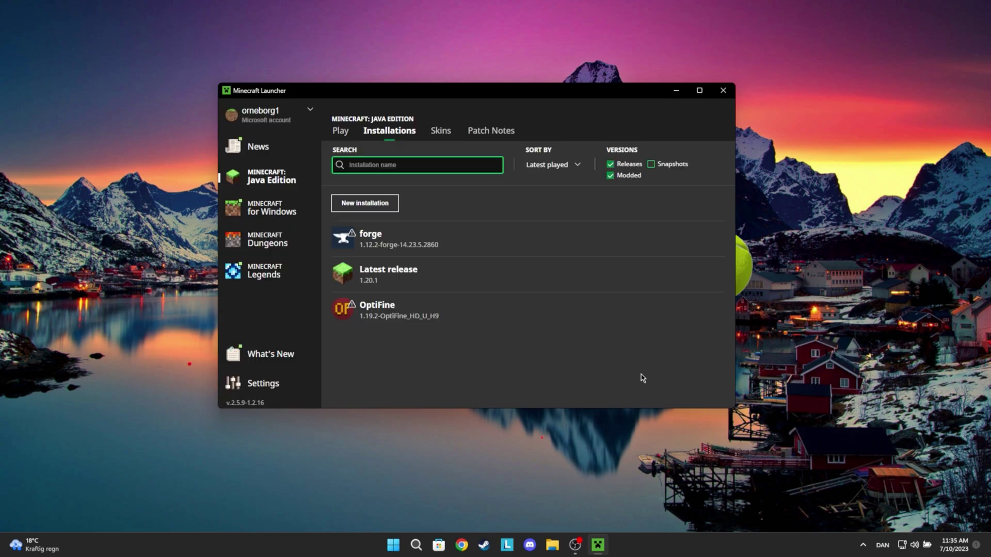
Play the forge 1.12.2 profile and create a new Singleplayer world.
{"action": "left_click", "coordinate": [338, 130]}
{"action": "left_click", "coordinate": [541, 336]}
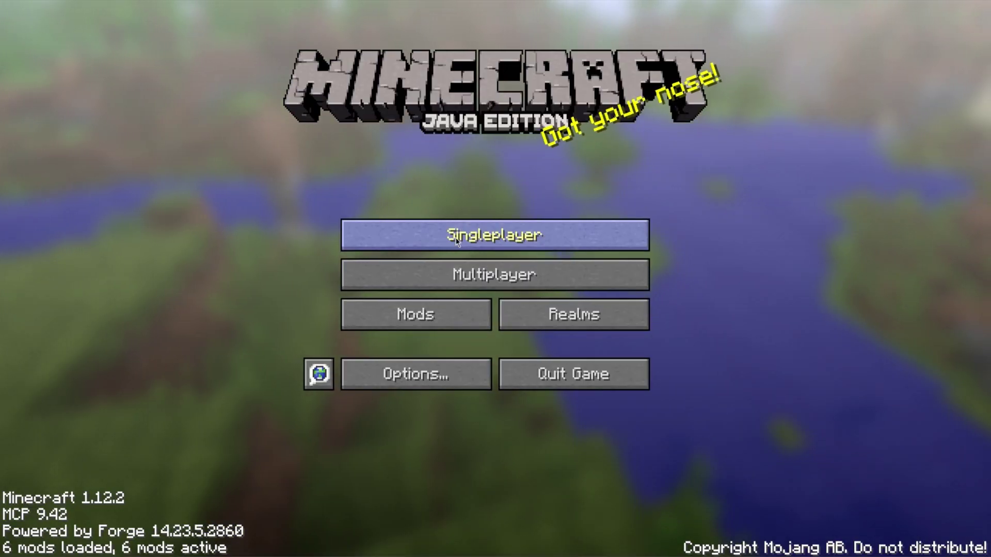
{"action": "left_click", "coordinate": [456, 241]}
{"action": "left_click", "coordinate": [619, 488]}
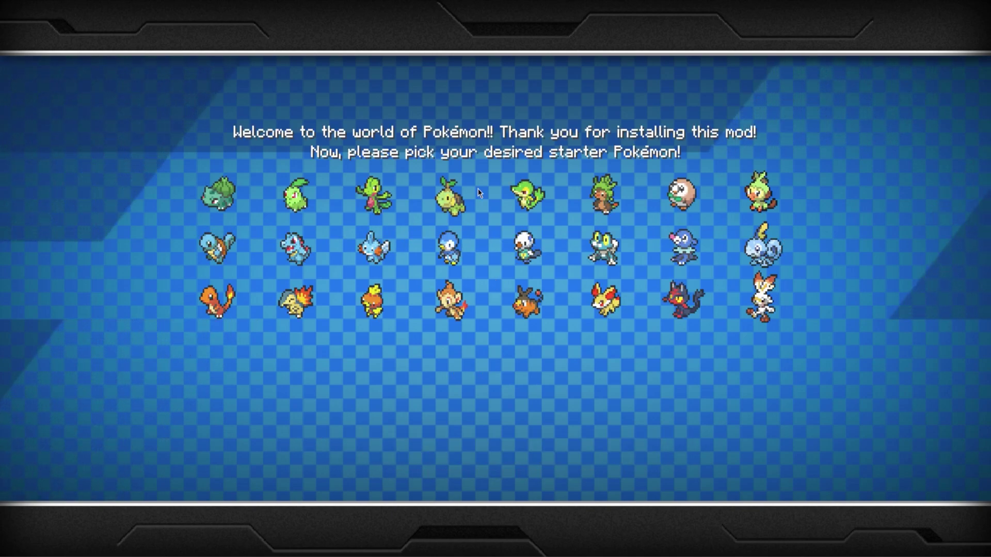
Select Squirtle on the Pixelmon starter Pokémon screen.
{"action": "left_click", "coordinate": [220, 233]}
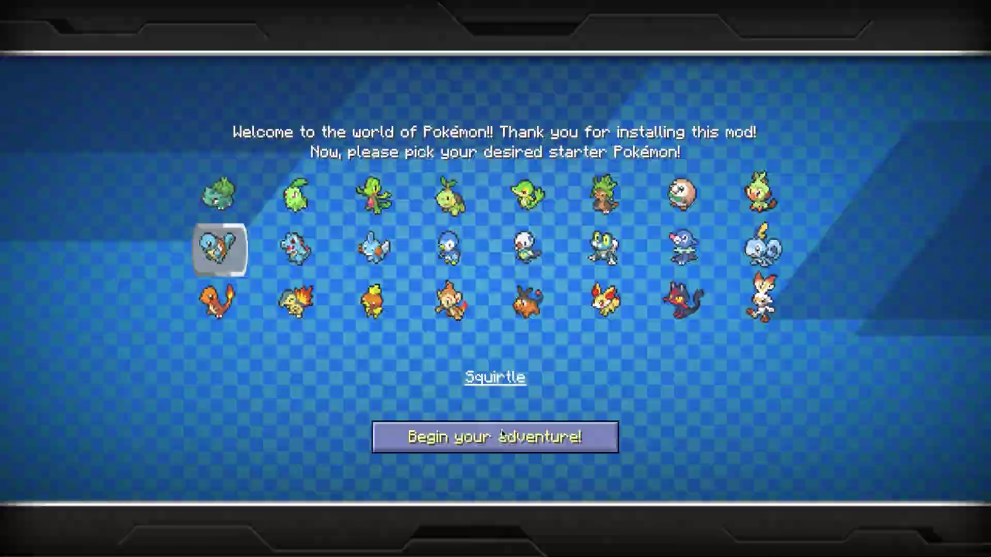